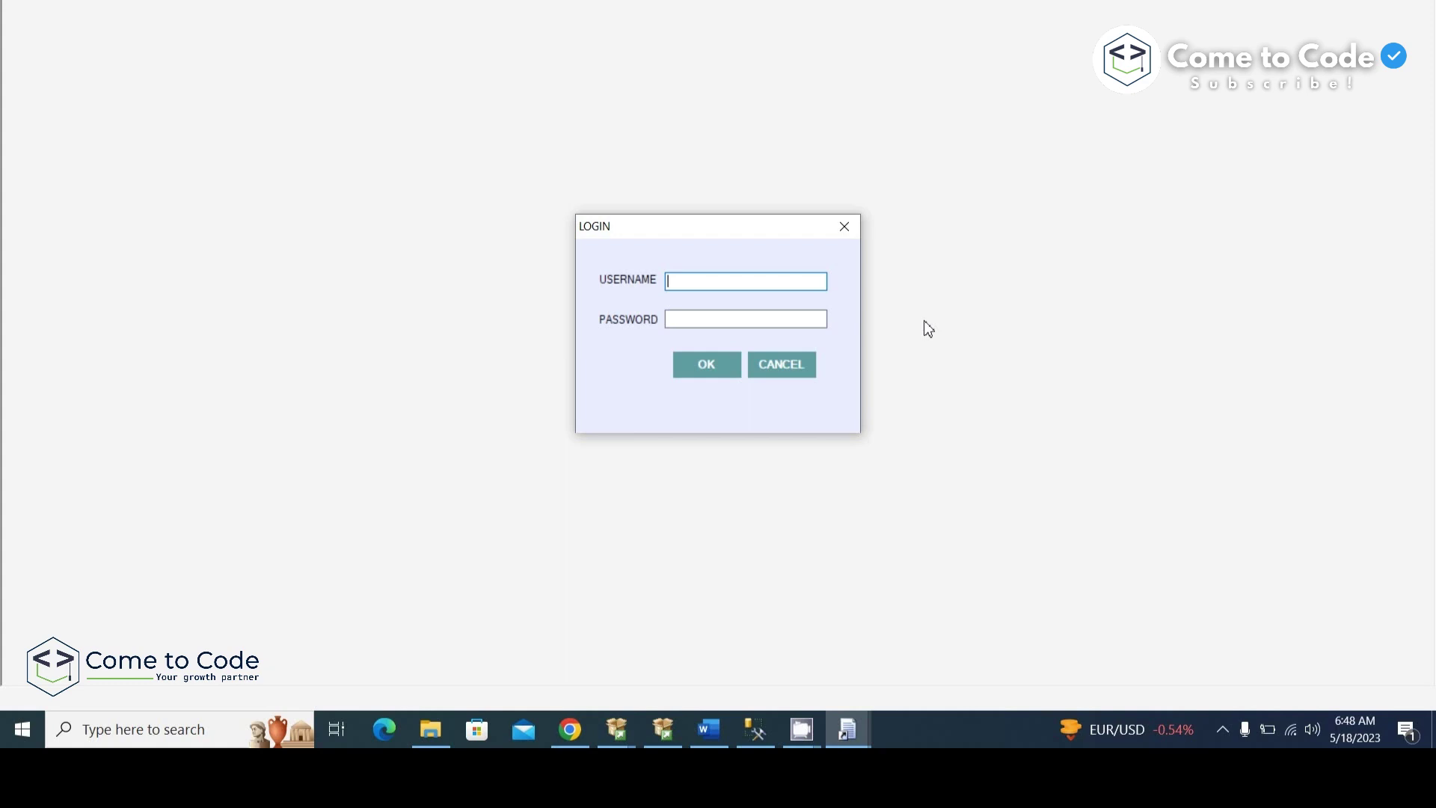
Step: Log in with the username "a" and the account password, and dismiss the welcome message
text(a)
key(Tab)
text(a)
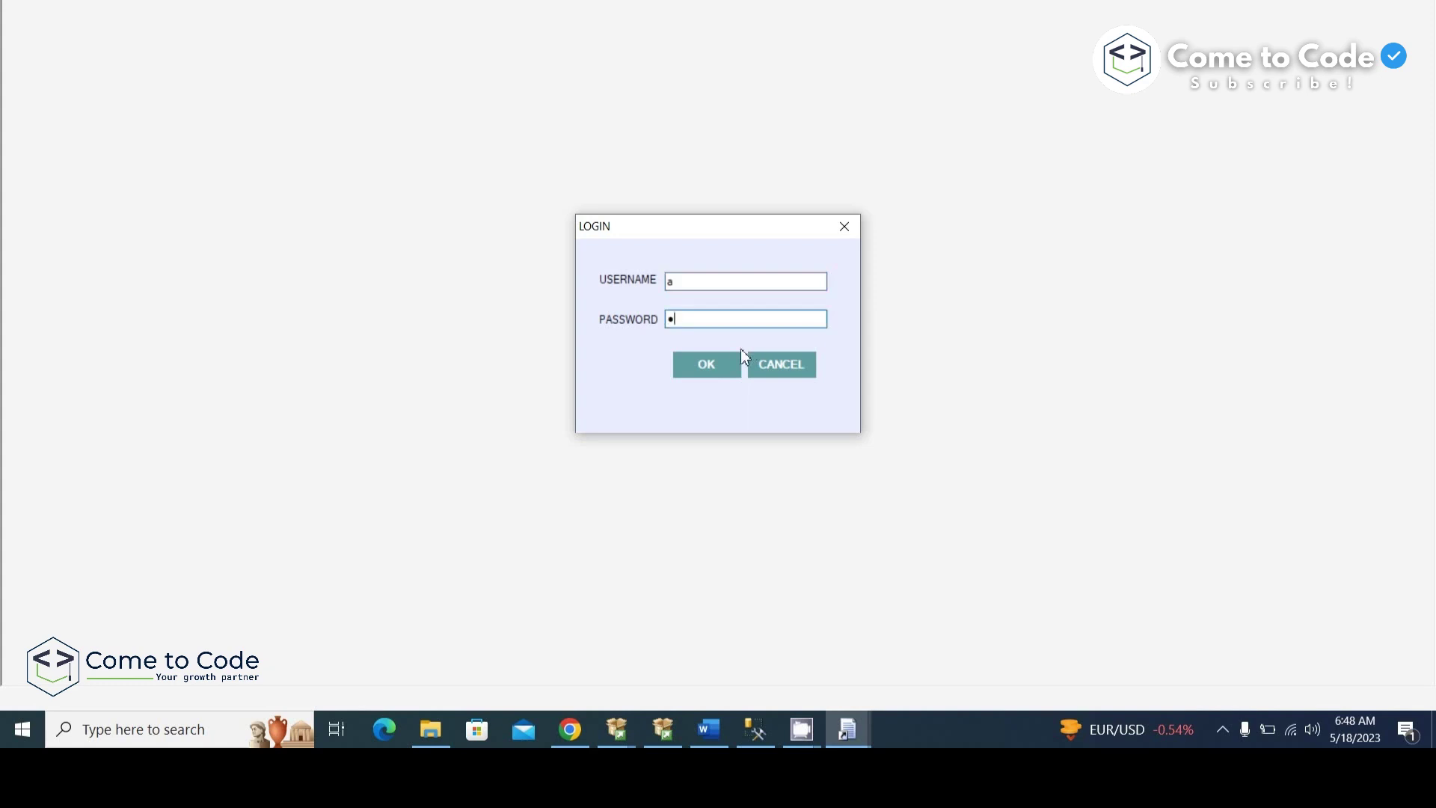
click(709, 367)
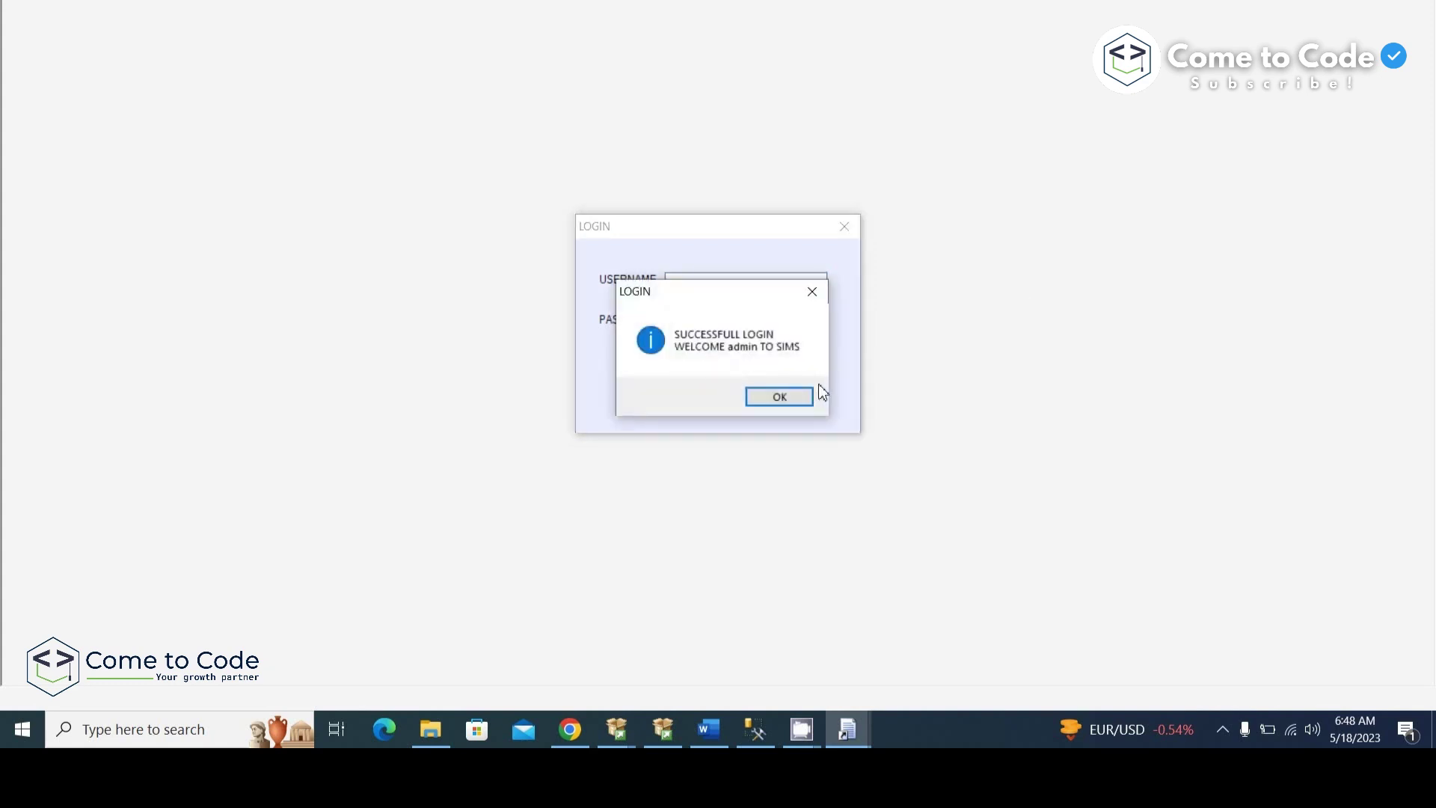
click(798, 394)
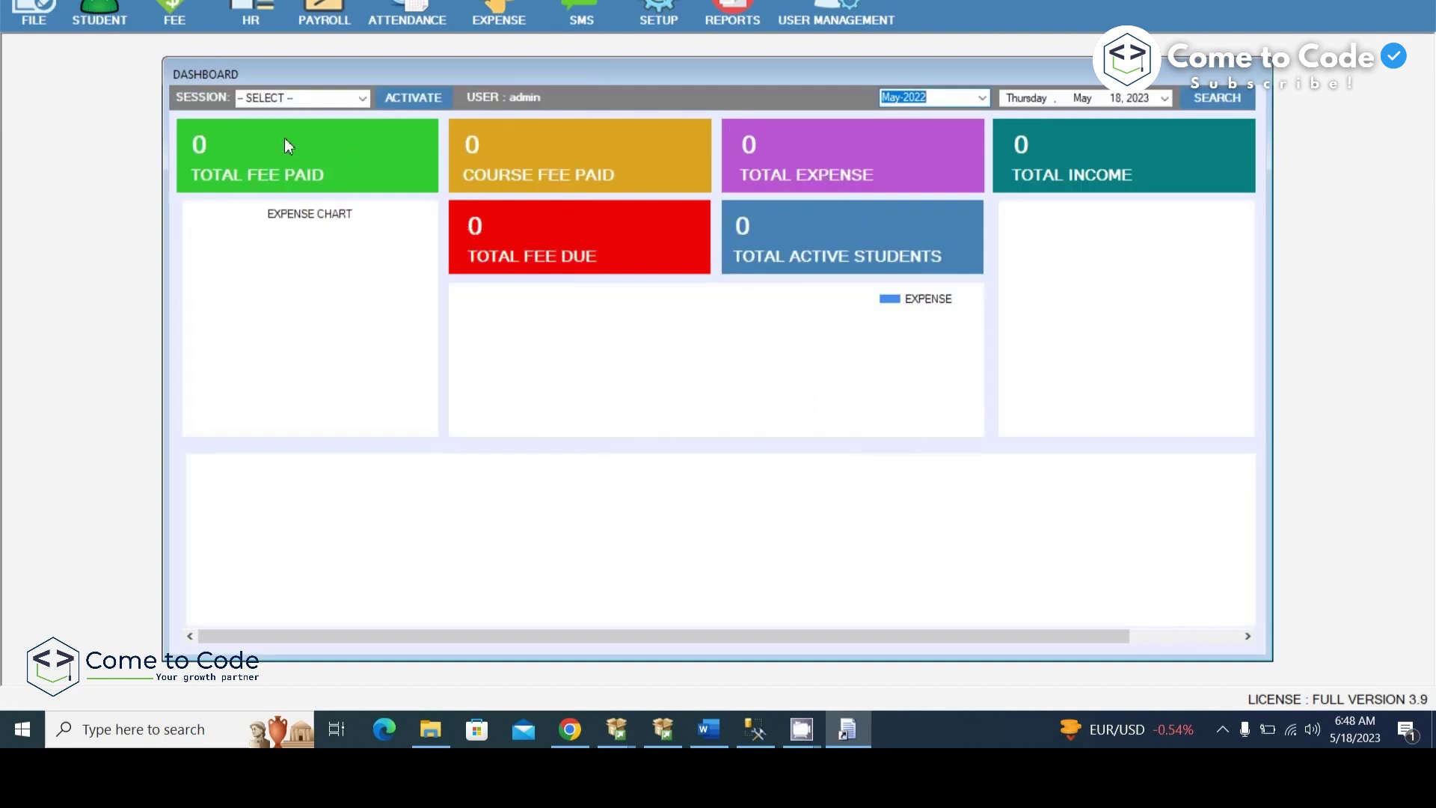
Step: Look over the dashboard's session and month choices without changing either selection
click(365, 98)
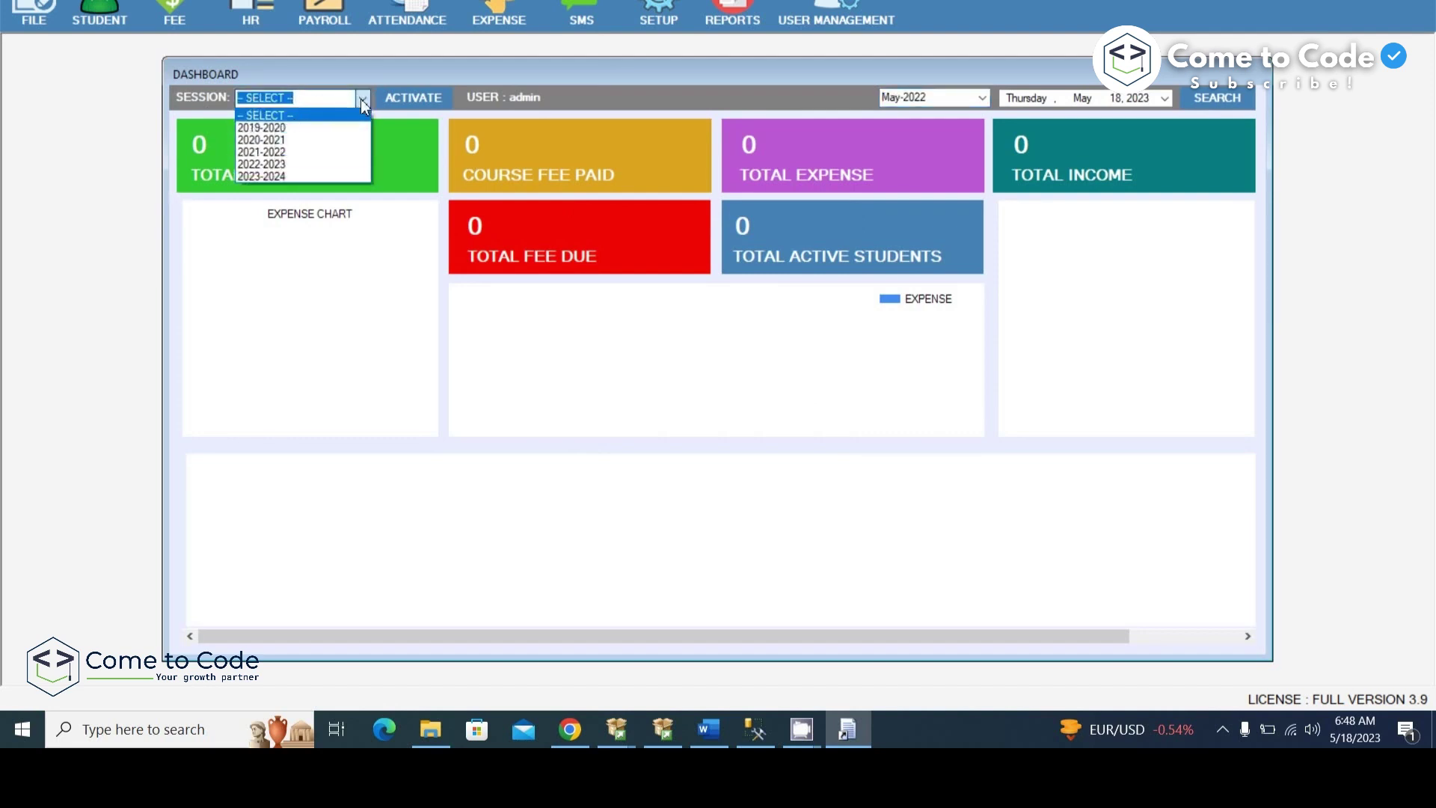
click(365, 99)
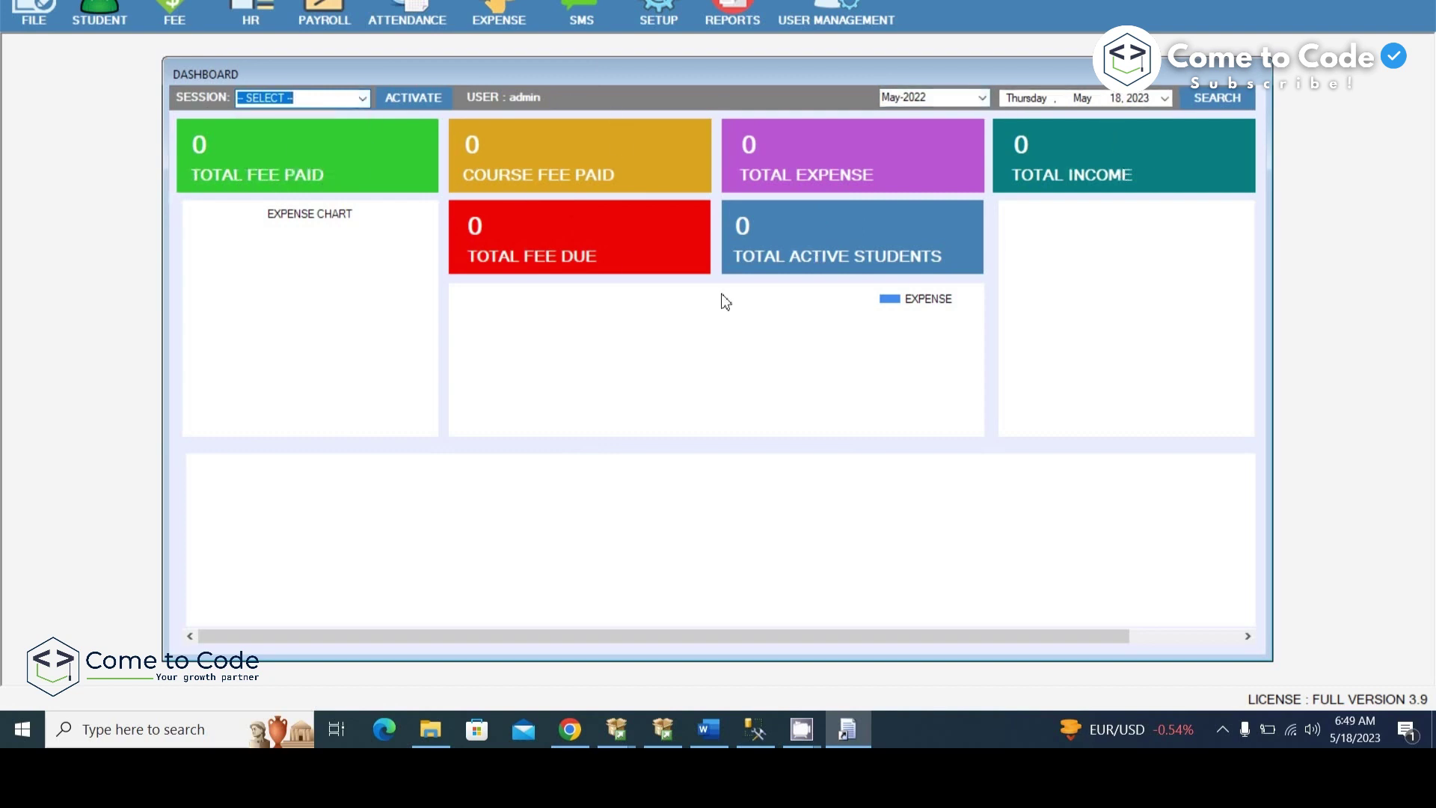
click(984, 100)
click(1129, 184)
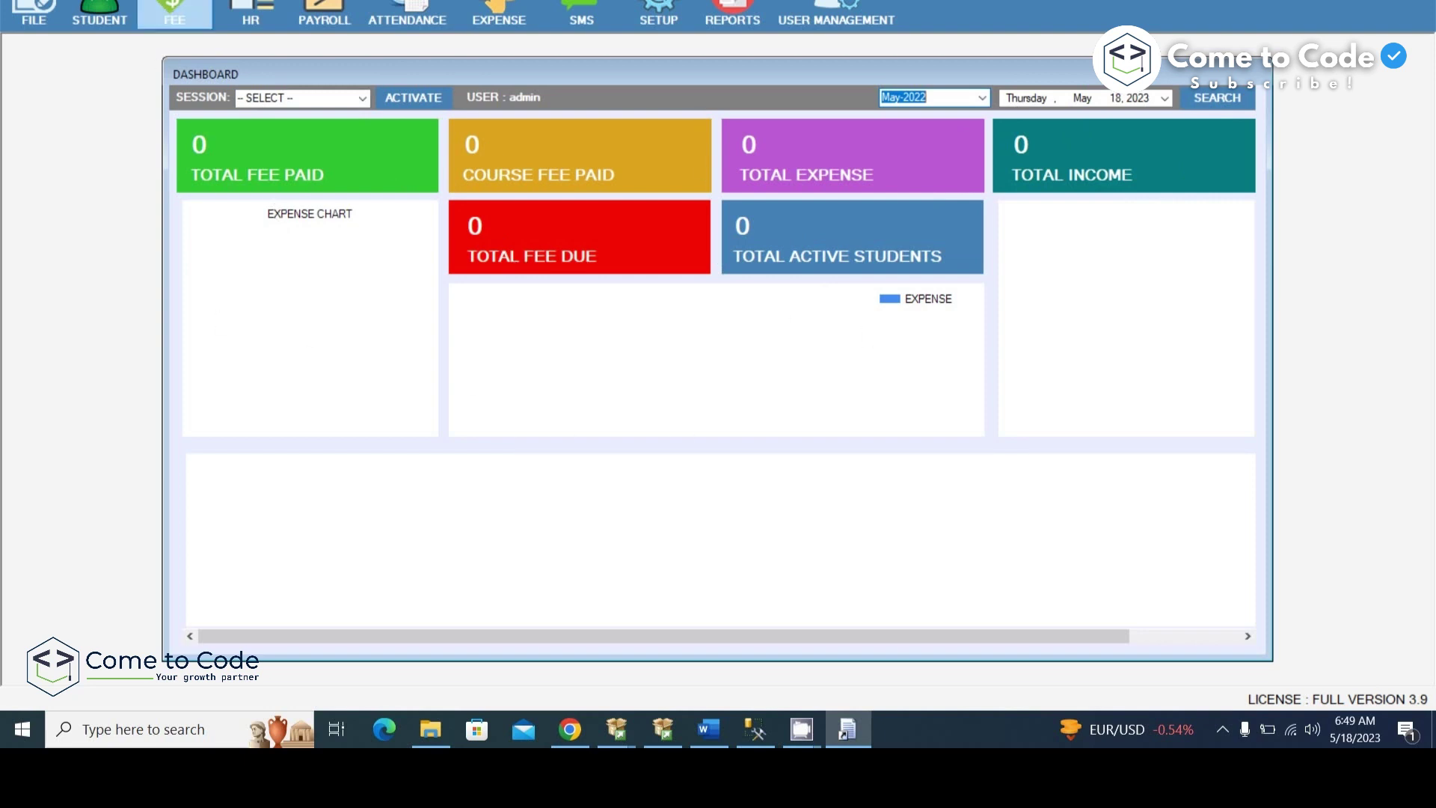
Step: View the Student Personal Information form, bringing its window to the front, and close it
click(97, 21)
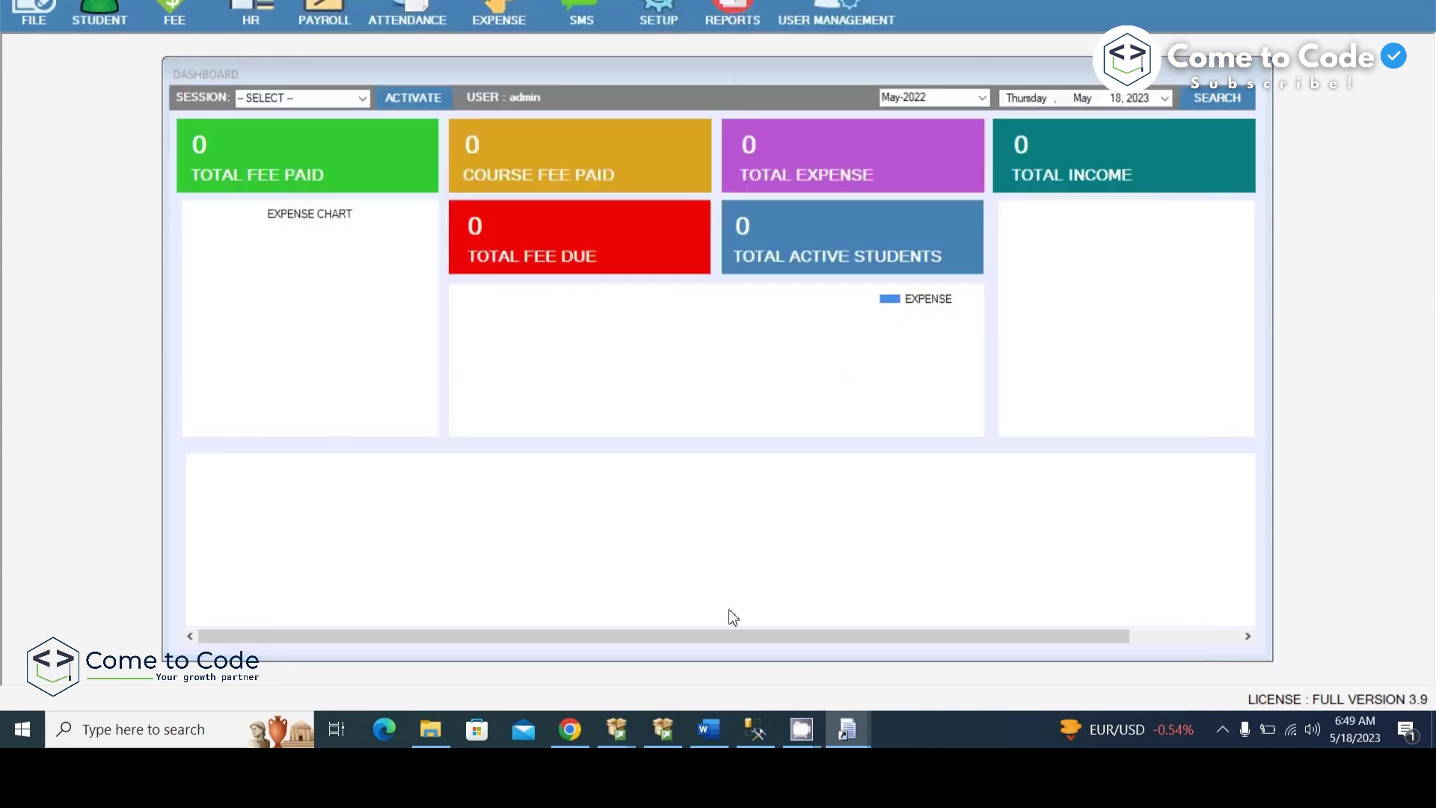
mouse_move(847, 729)
click(973, 666)
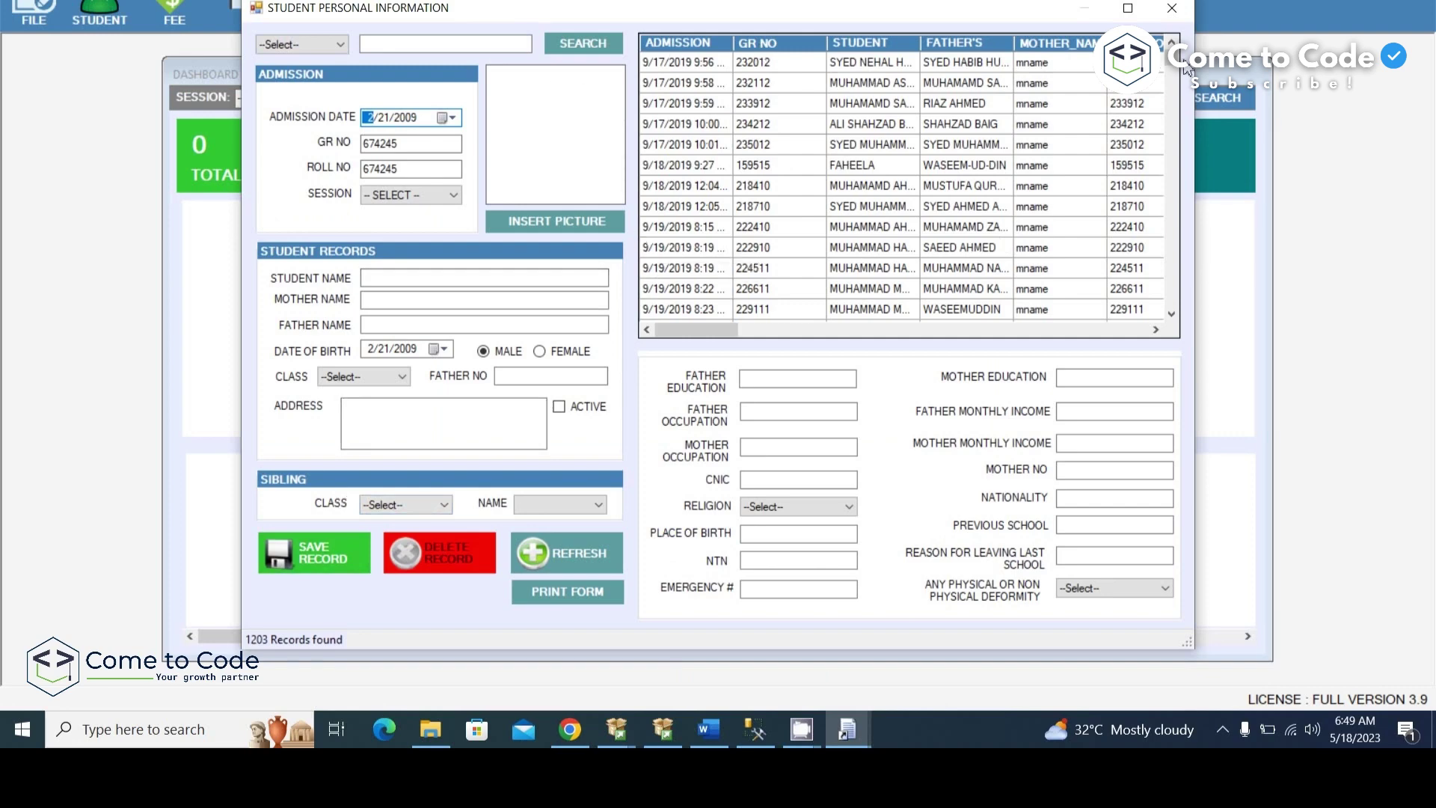
click(1172, 9)
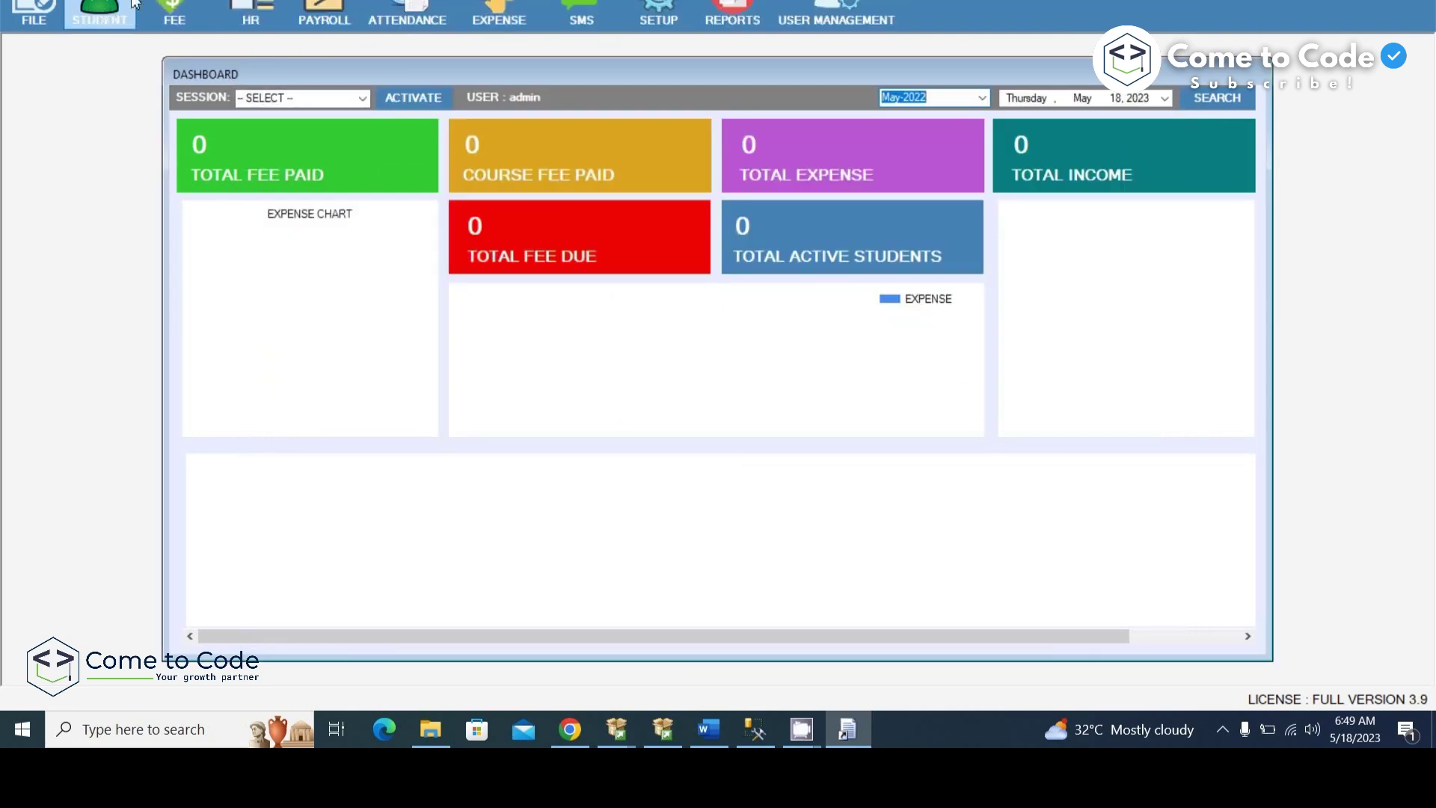
Step: View the HR Staff Personal Information form and close it
click(278, 18)
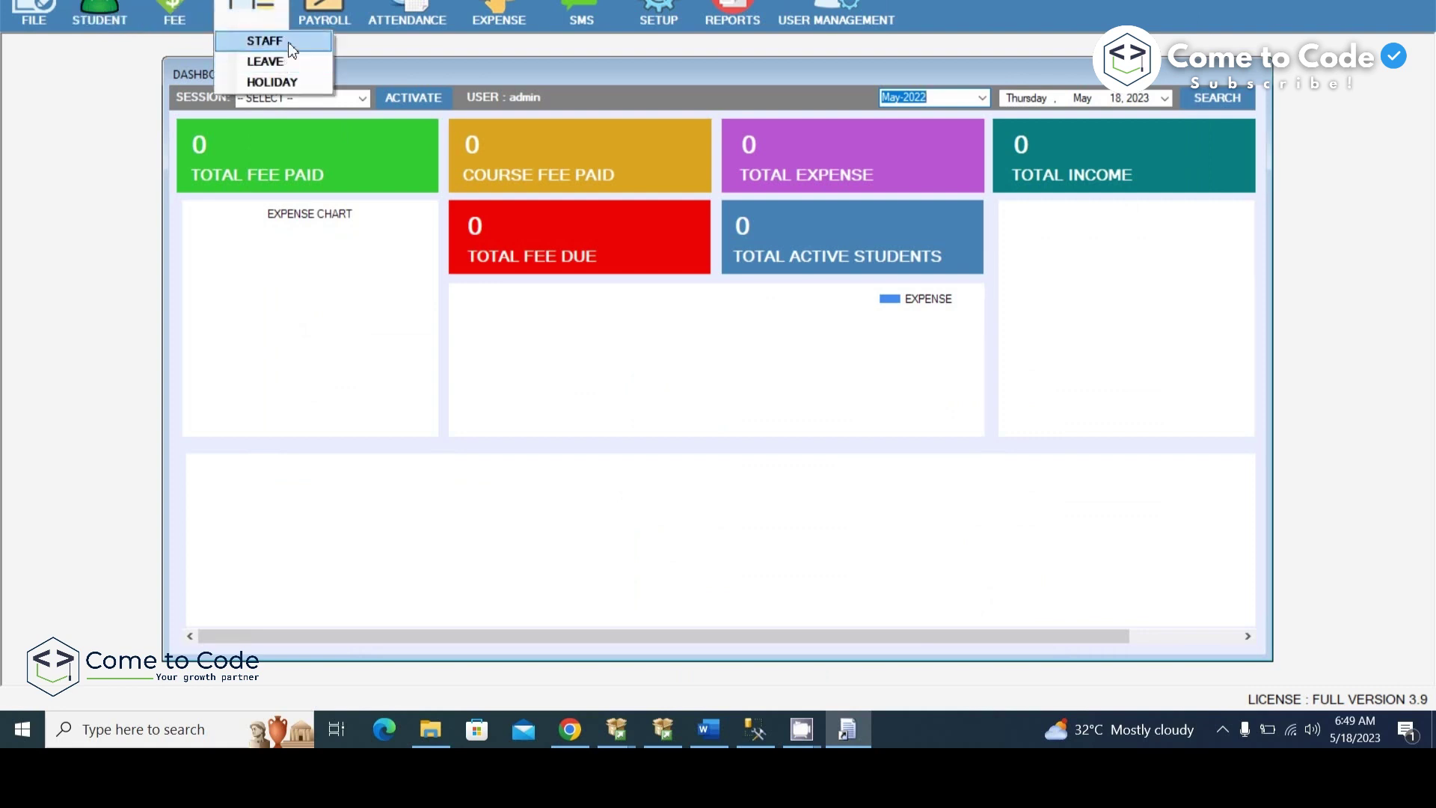
click(289, 43)
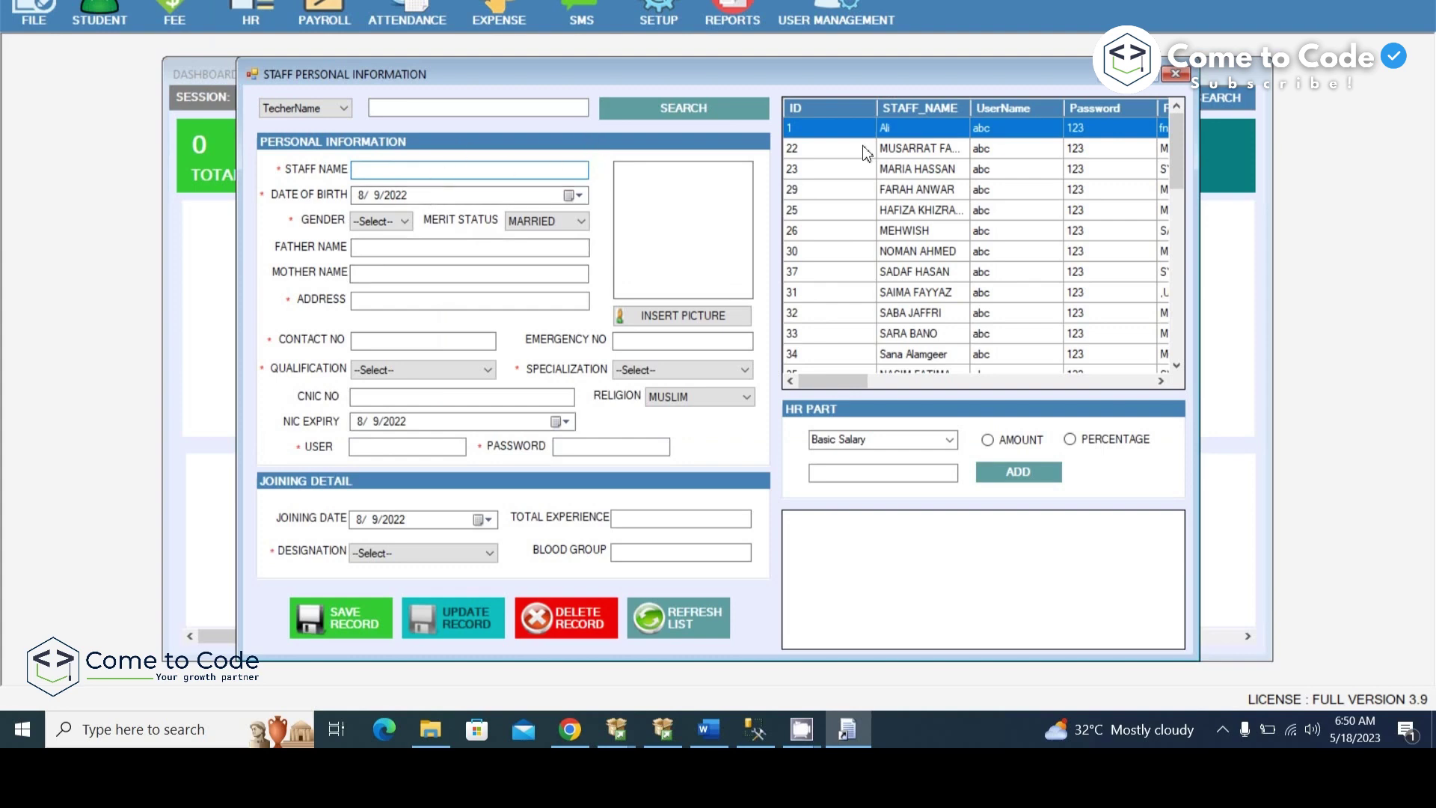
click(1177, 78)
Step: View the Staff Leave form, check its leave type and staff choices, and close it without selecting anything
click(283, 23)
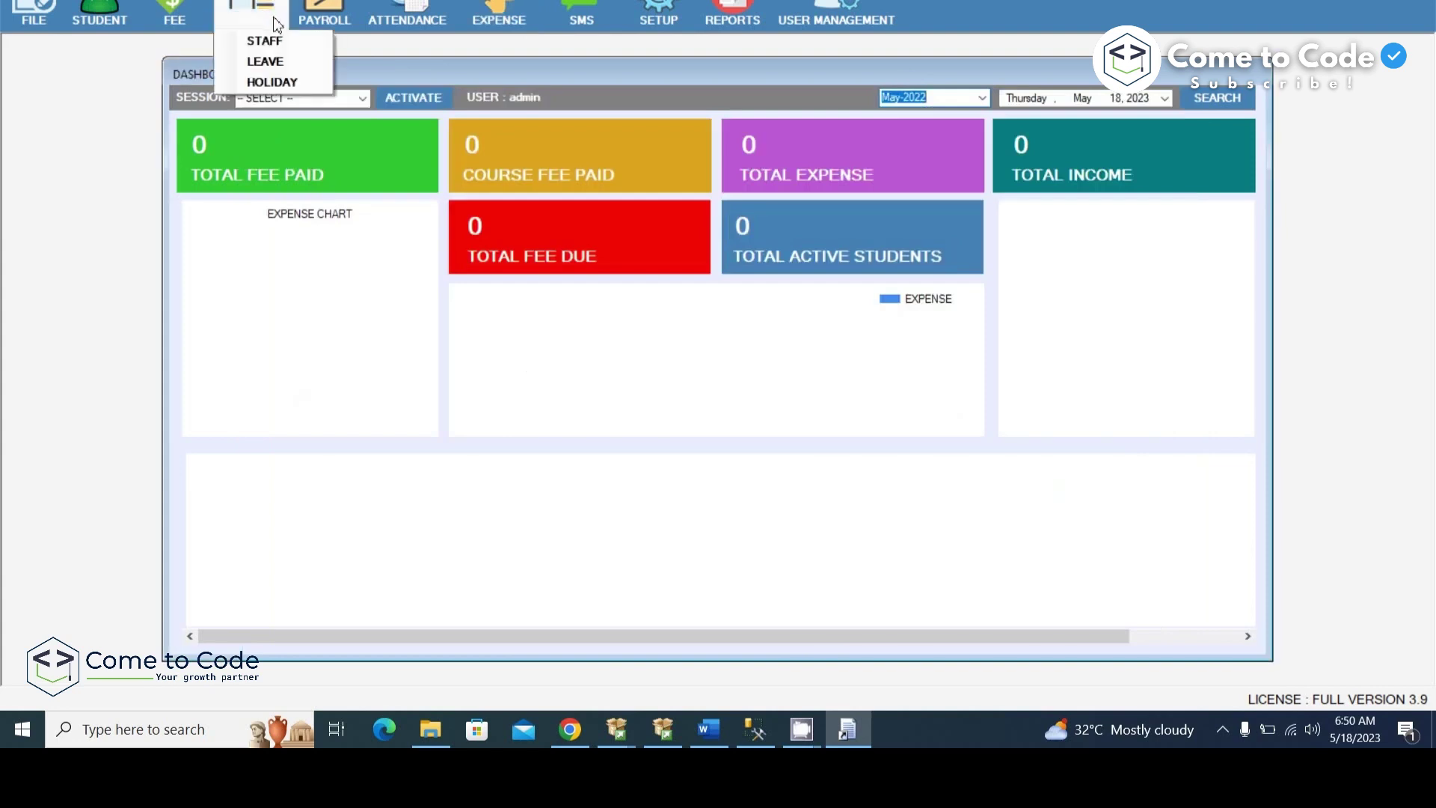
click(284, 65)
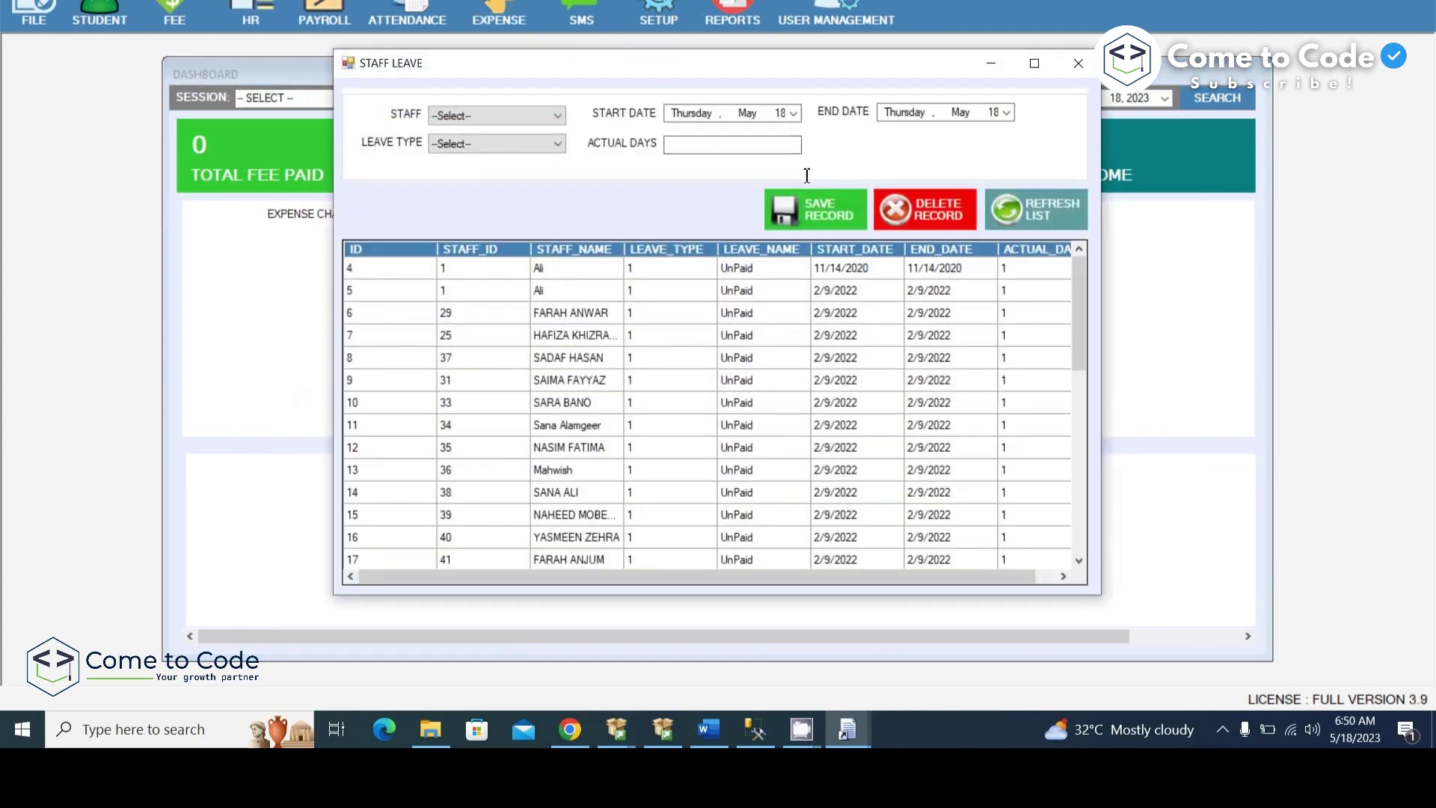
click(468, 144)
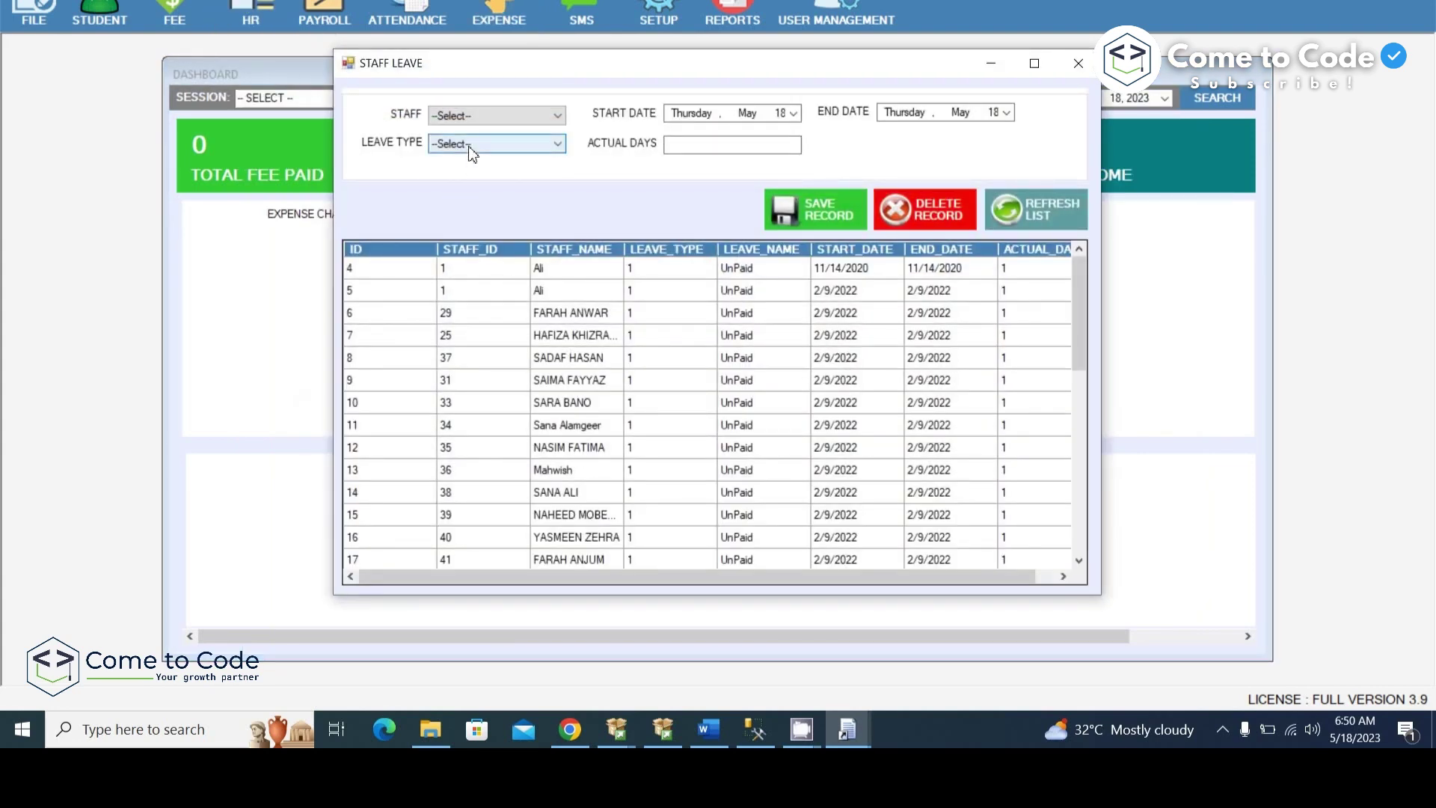
click(470, 149)
click(494, 118)
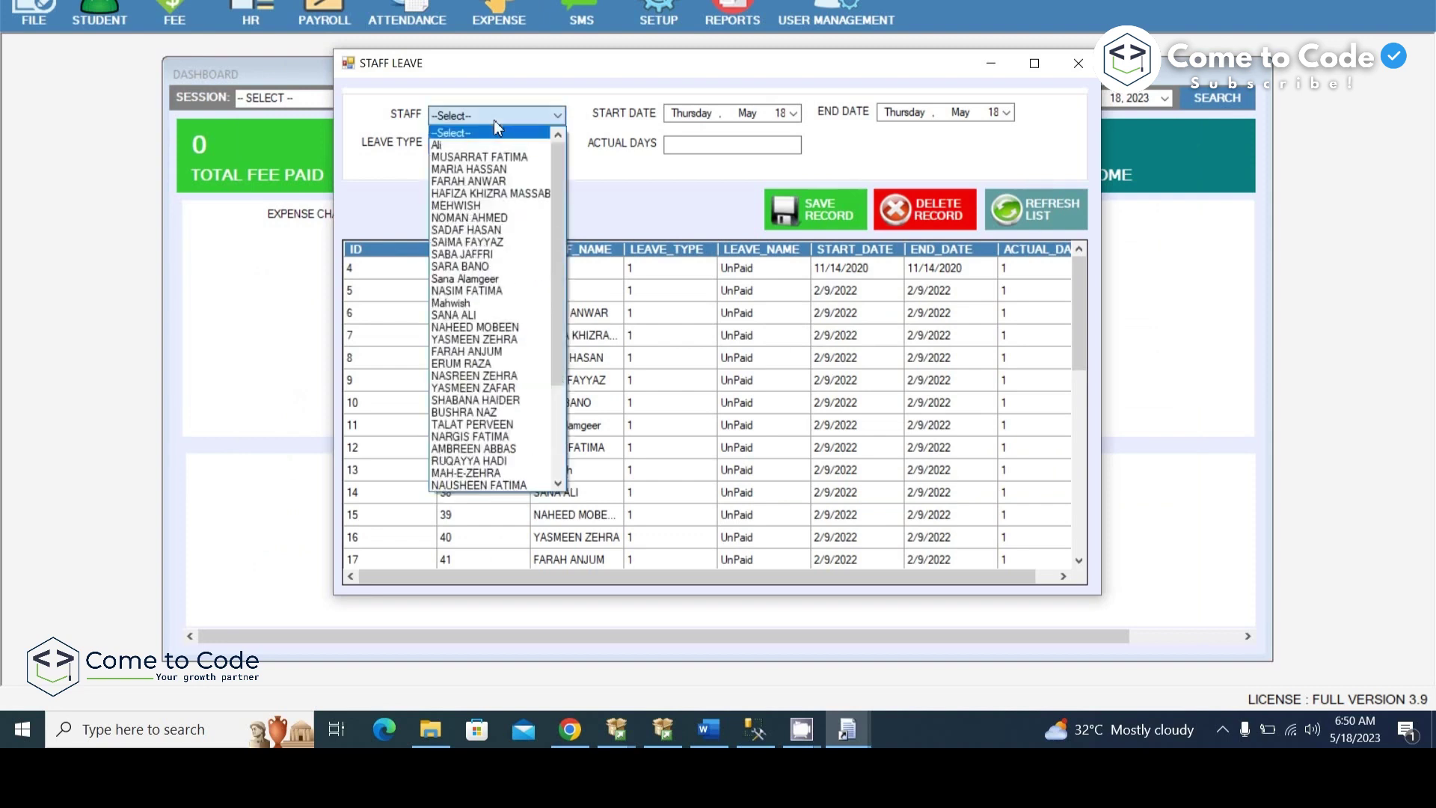
click(934, 177)
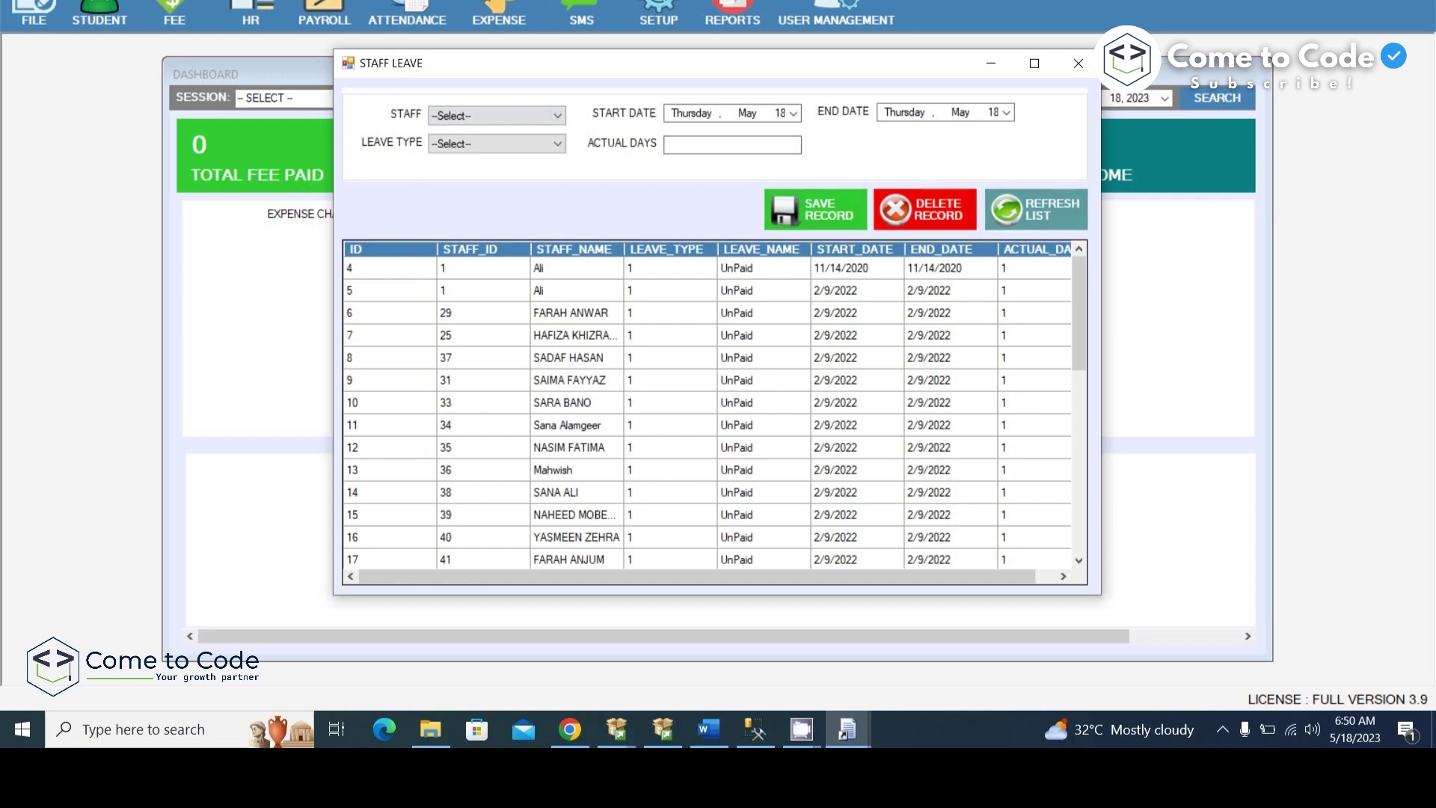
click(1074, 75)
Step: View the HR Holidays form and close it
click(255, 15)
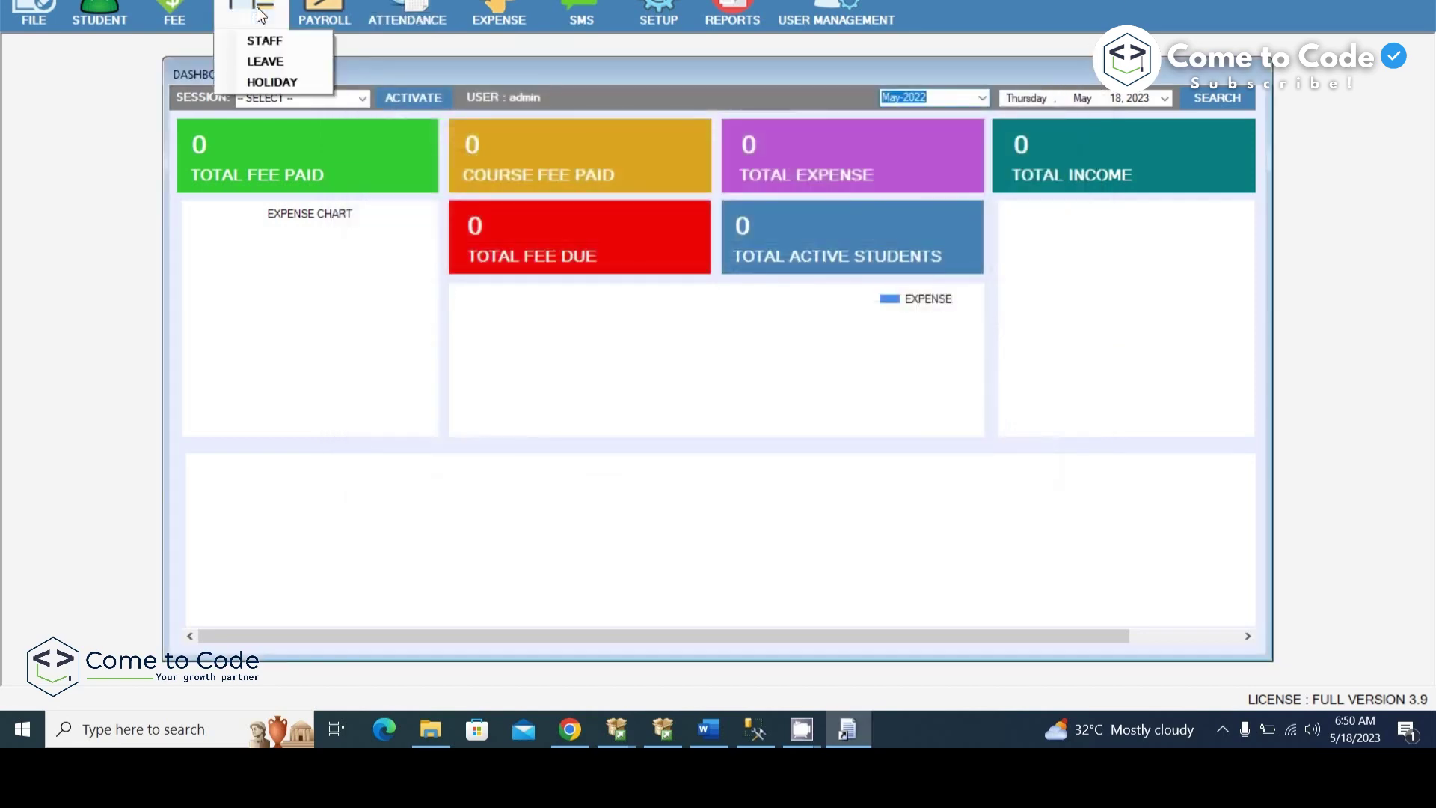
click(271, 88)
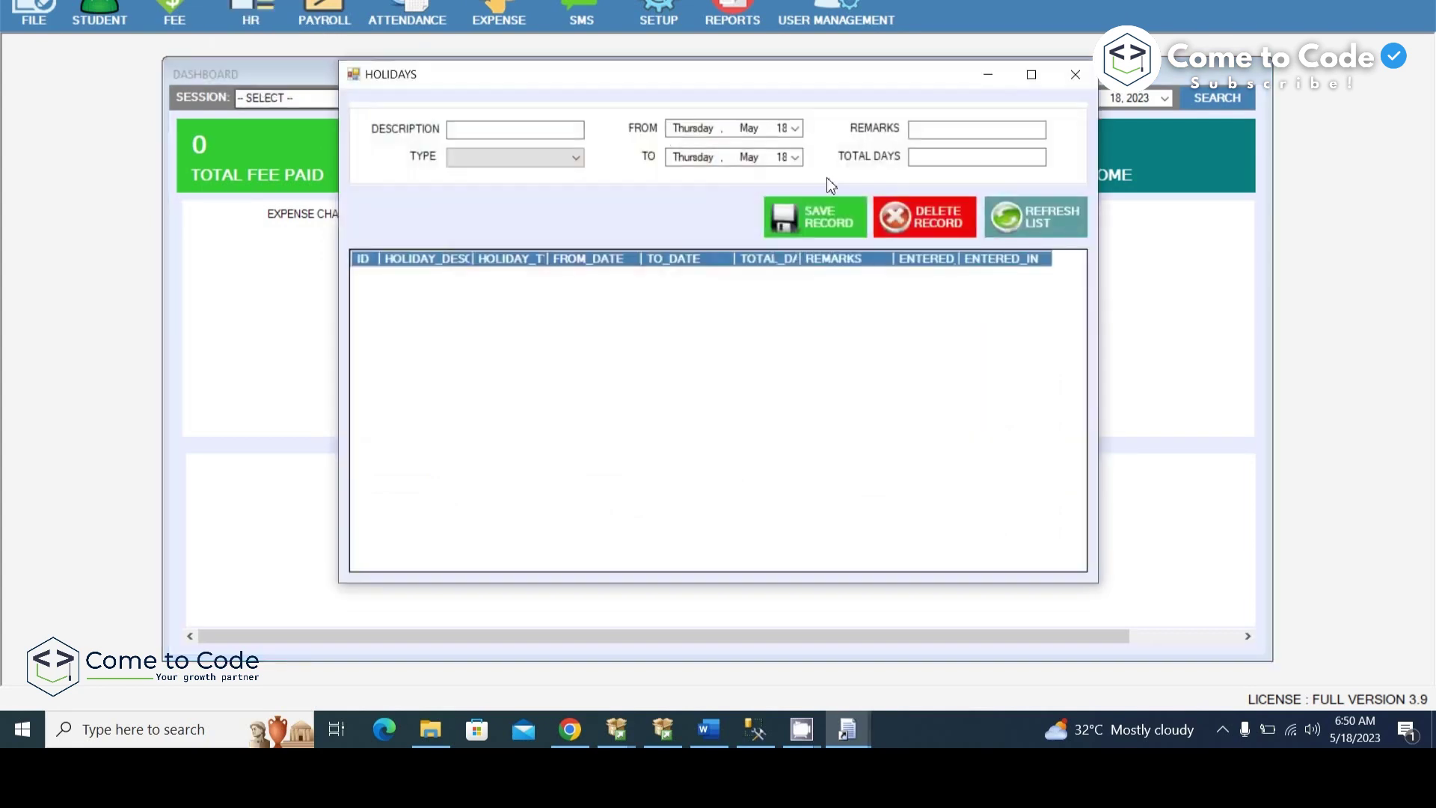
click(1077, 78)
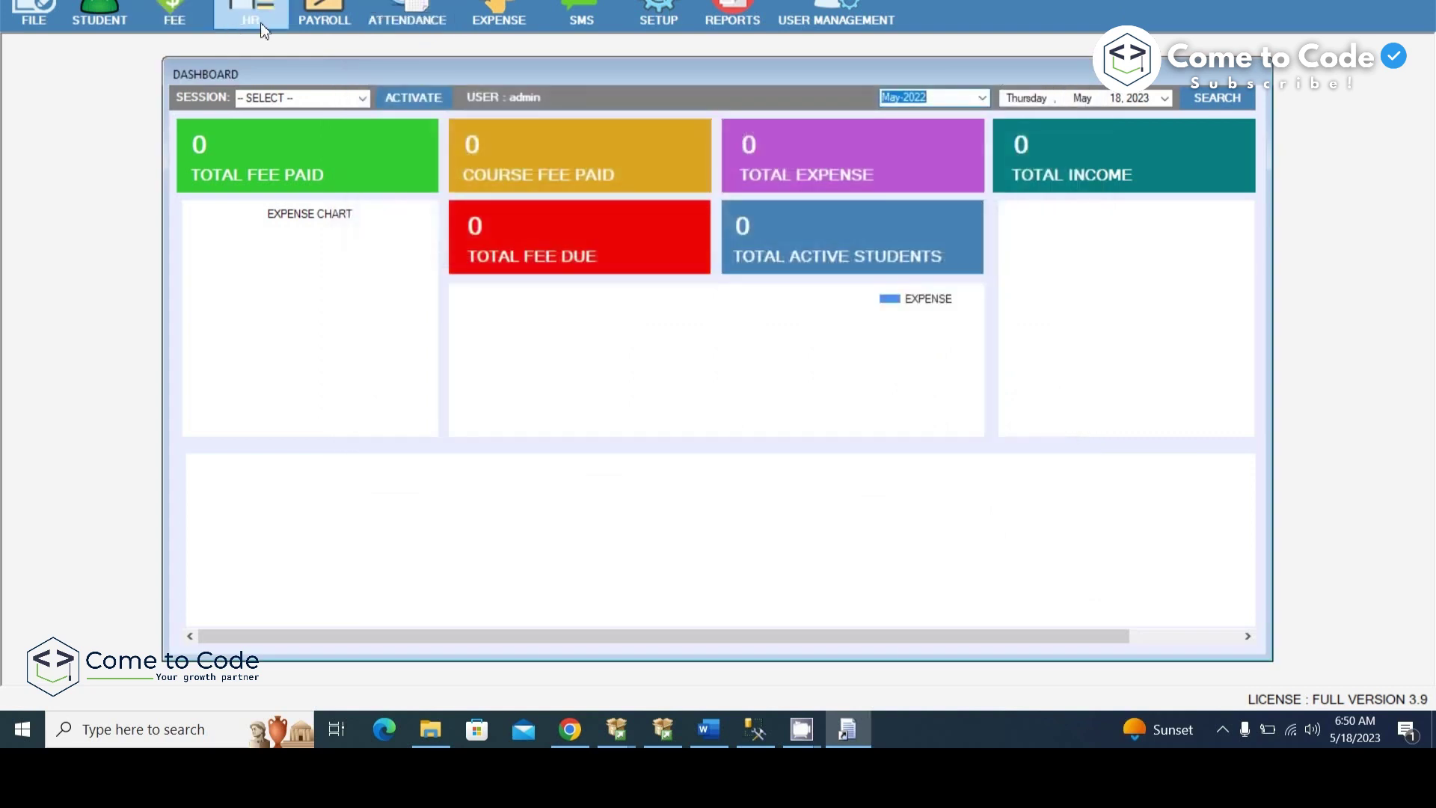
Step: Display the Fee Schedule for the MONTHLY FEE type, look through the class amounts, and close the schedule
click(186, 9)
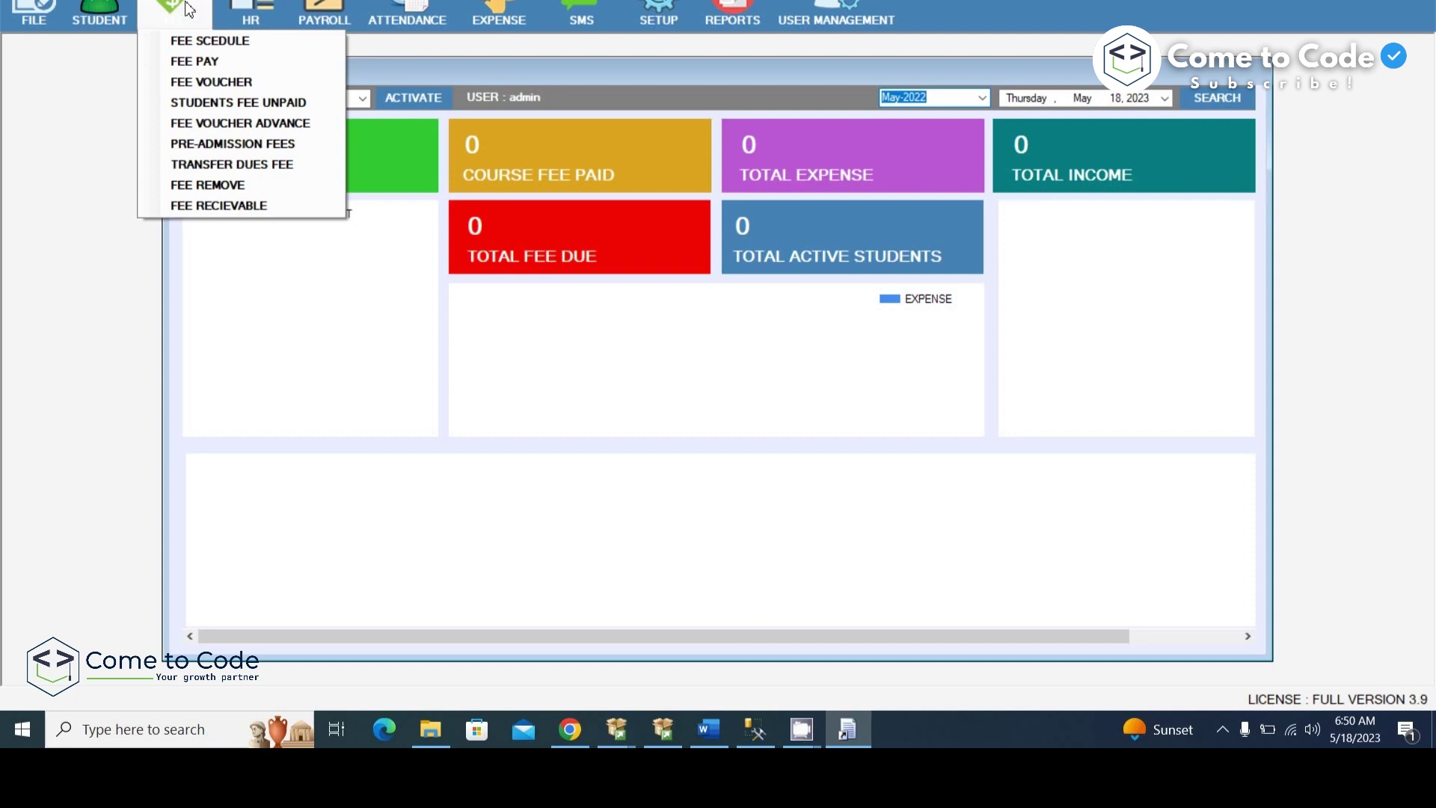
click(191, 40)
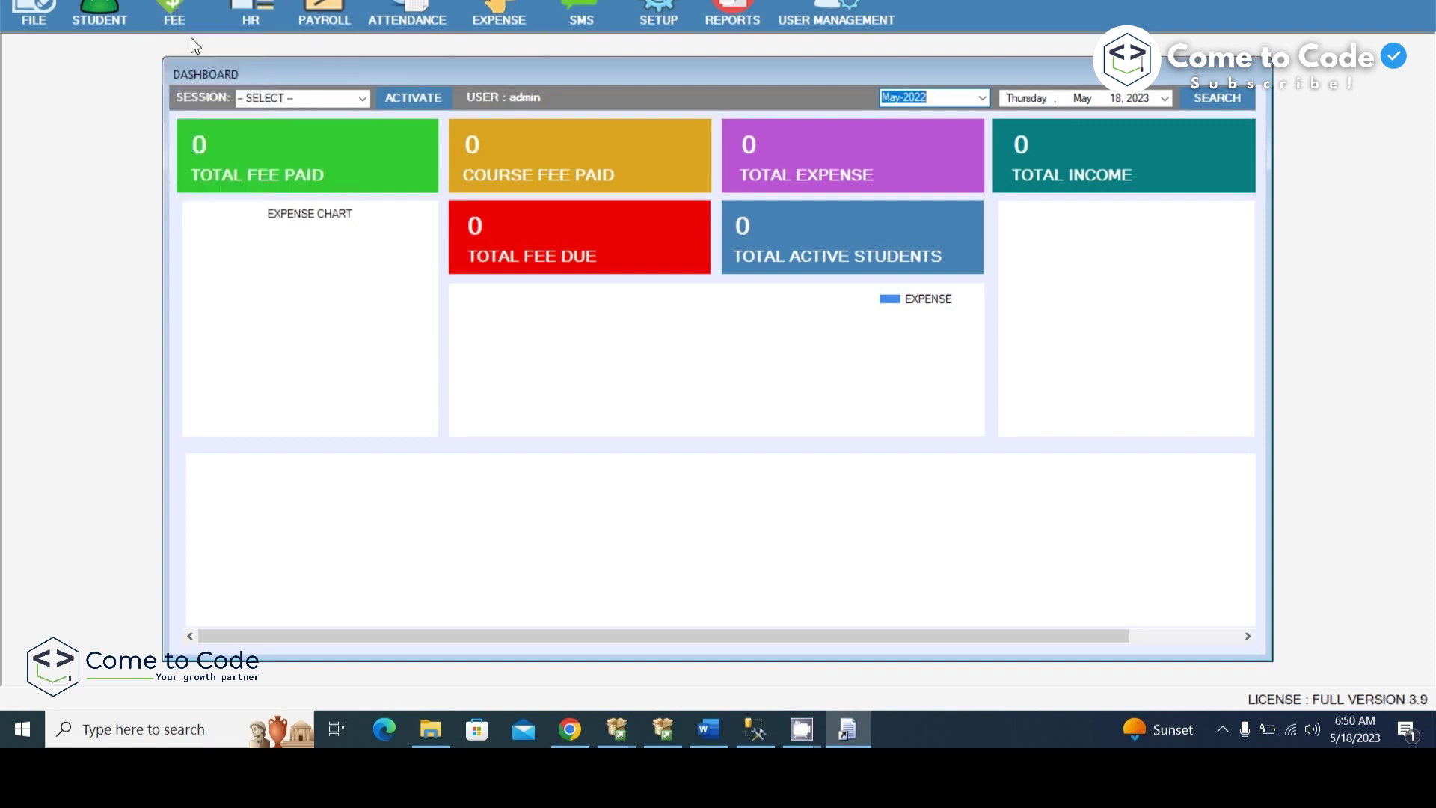
click(926, 78)
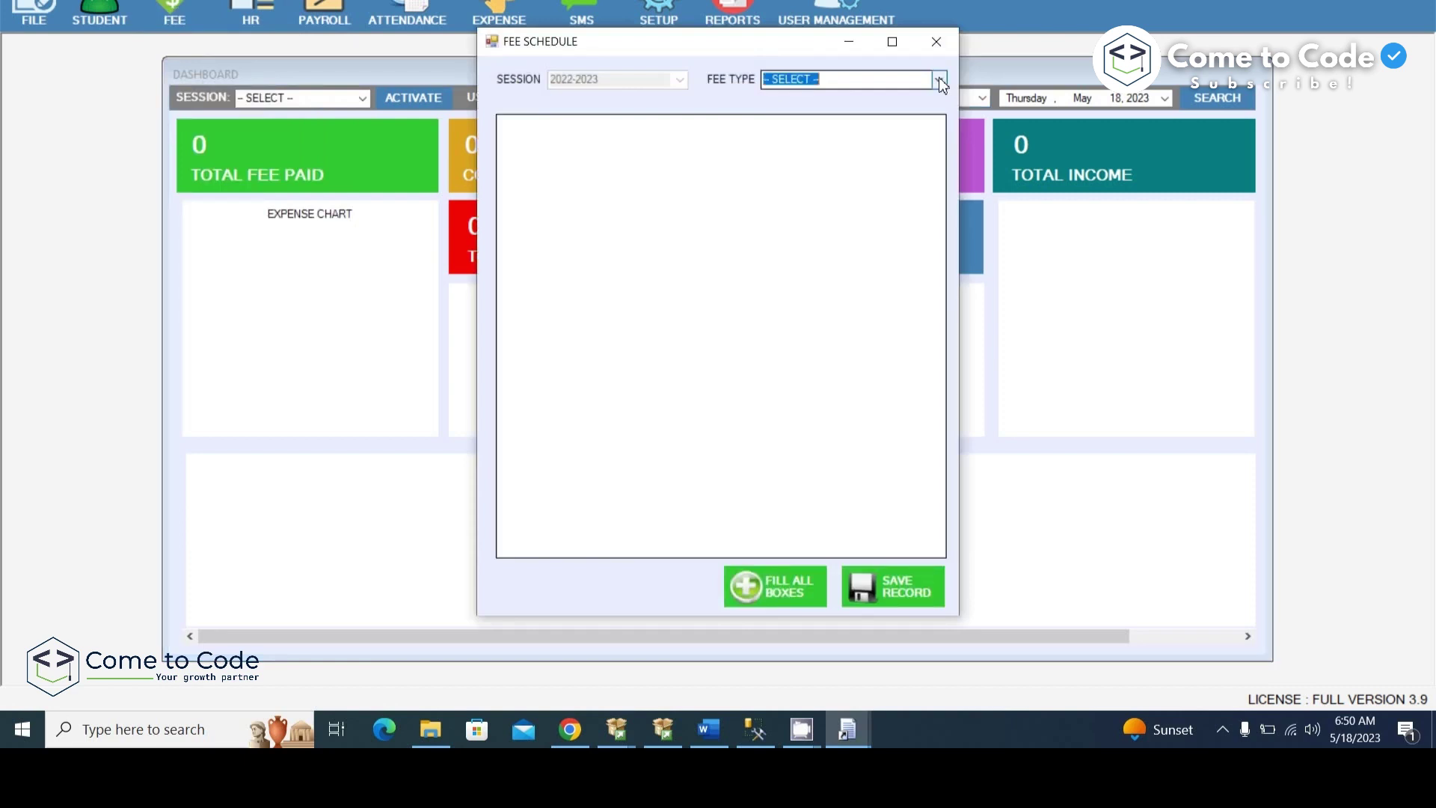
click(859, 113)
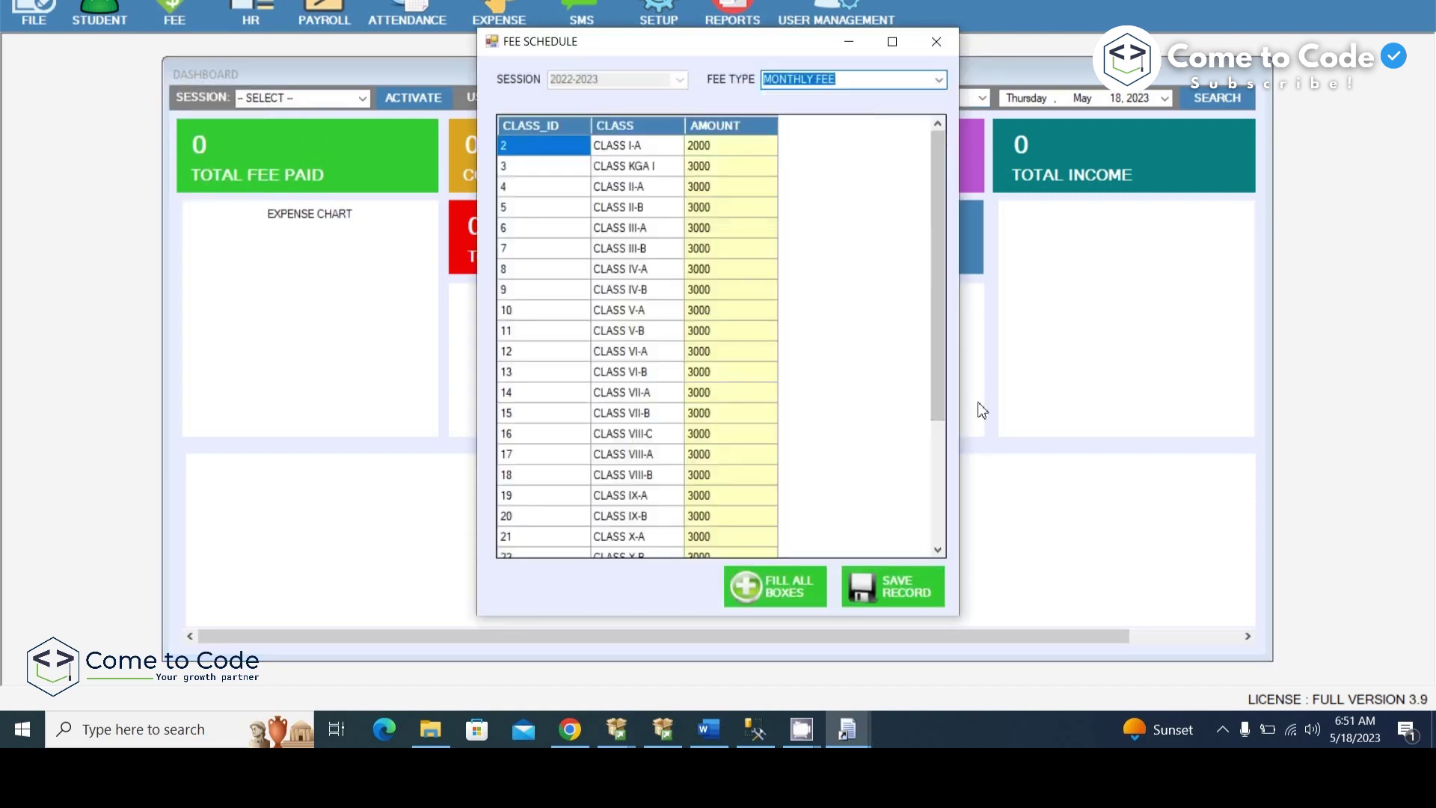
drag(944, 229, 951, 156)
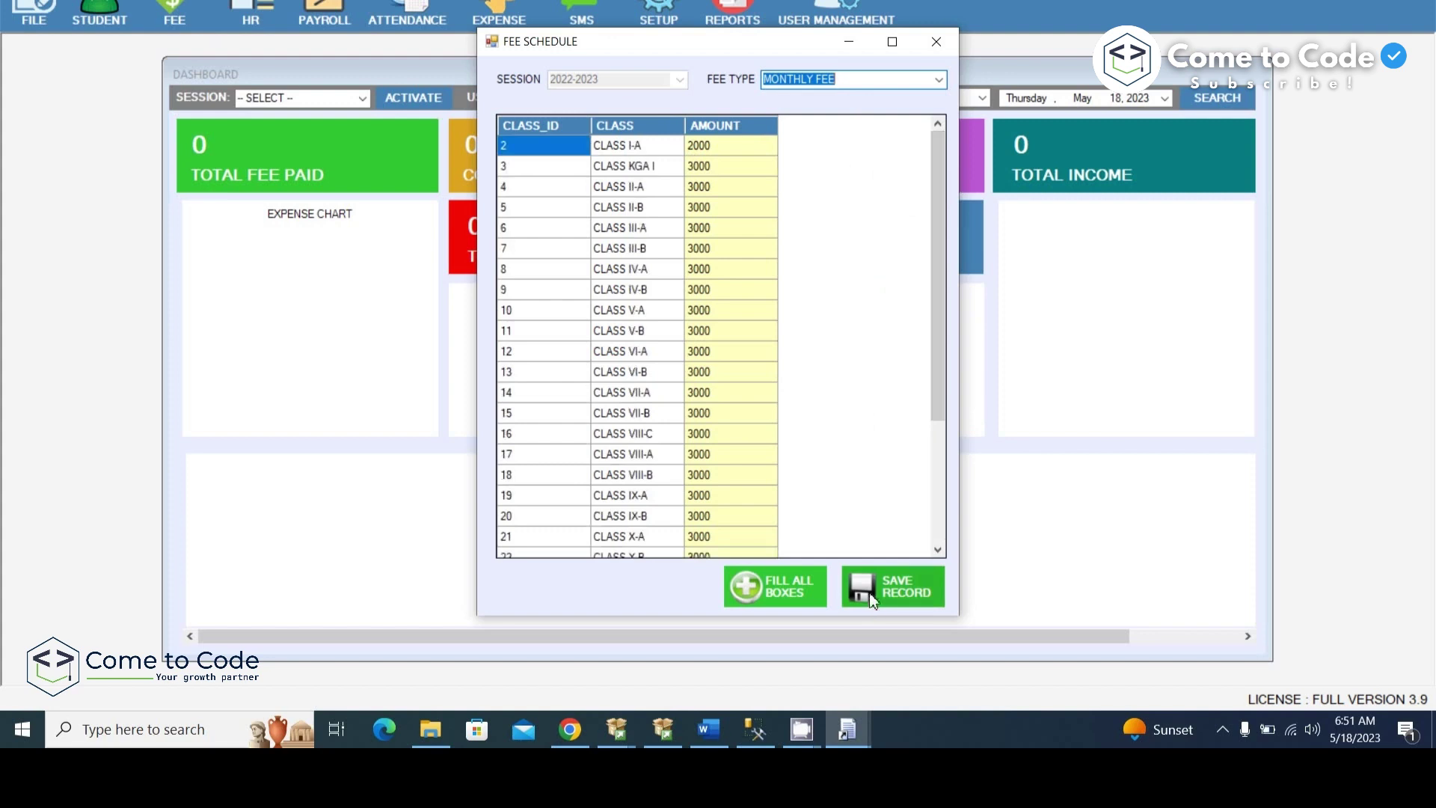
click(941, 41)
Step: View the Fee Pay form with the students' fees information
click(180, 11)
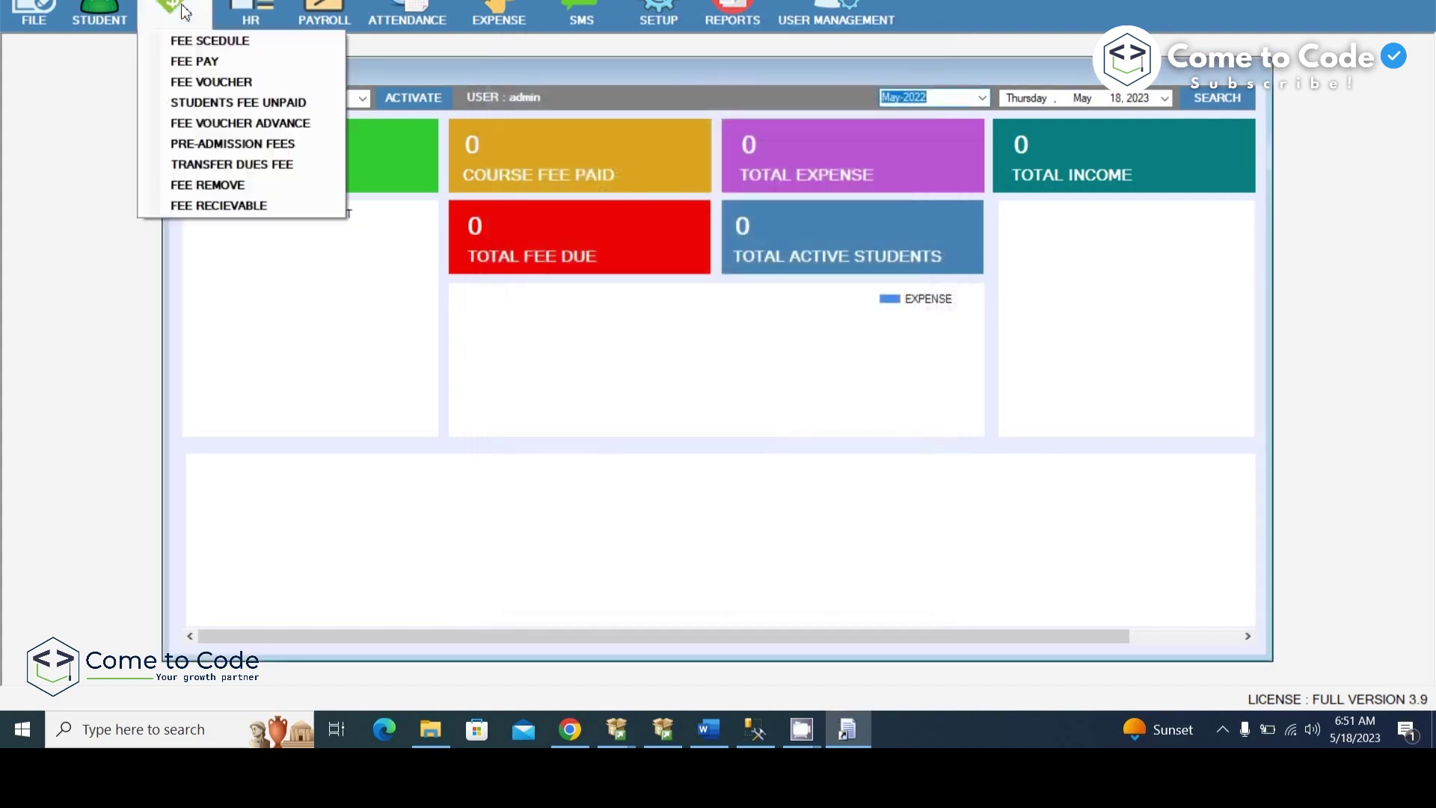
click(206, 64)
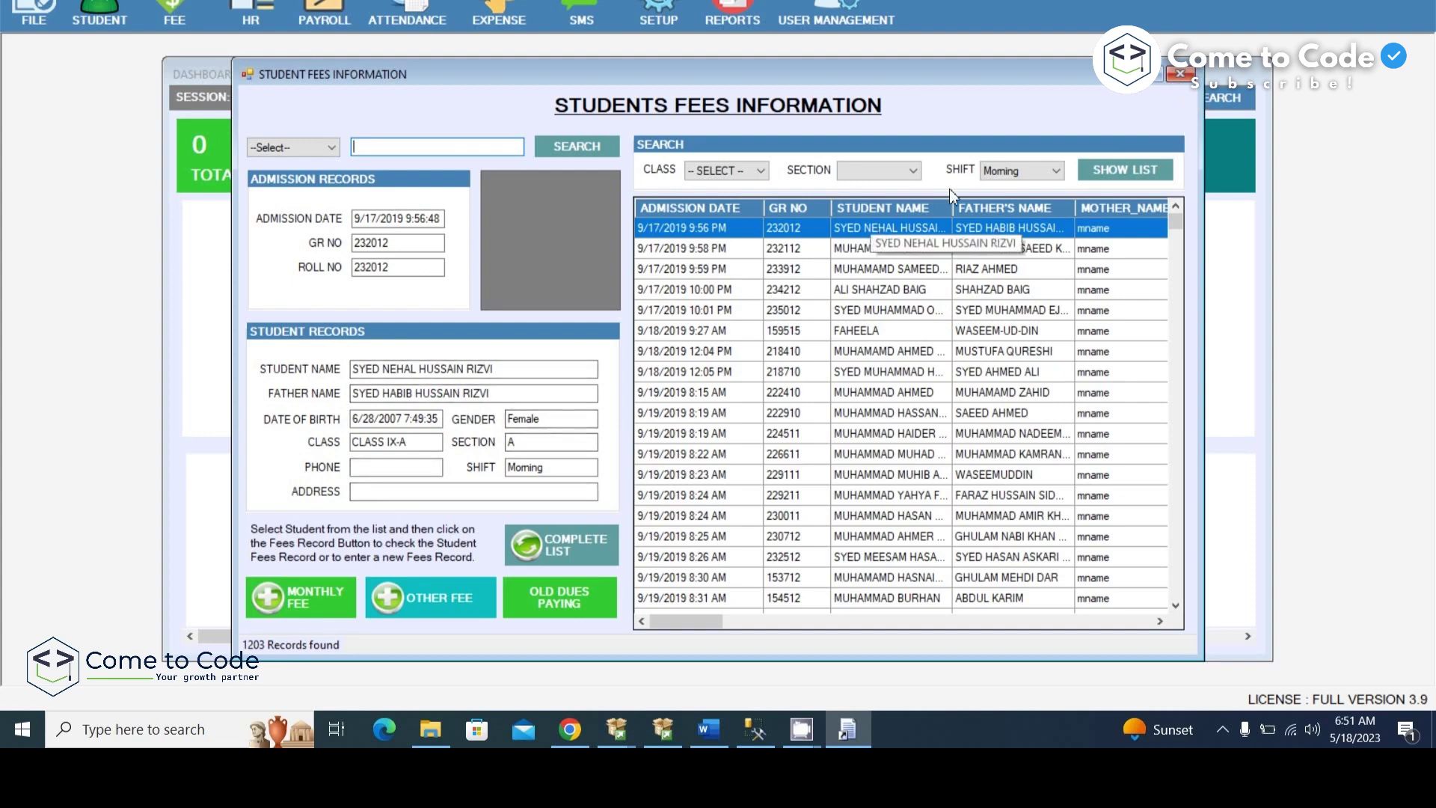
Step: Open the Fee Voucher form
click(193, 19)
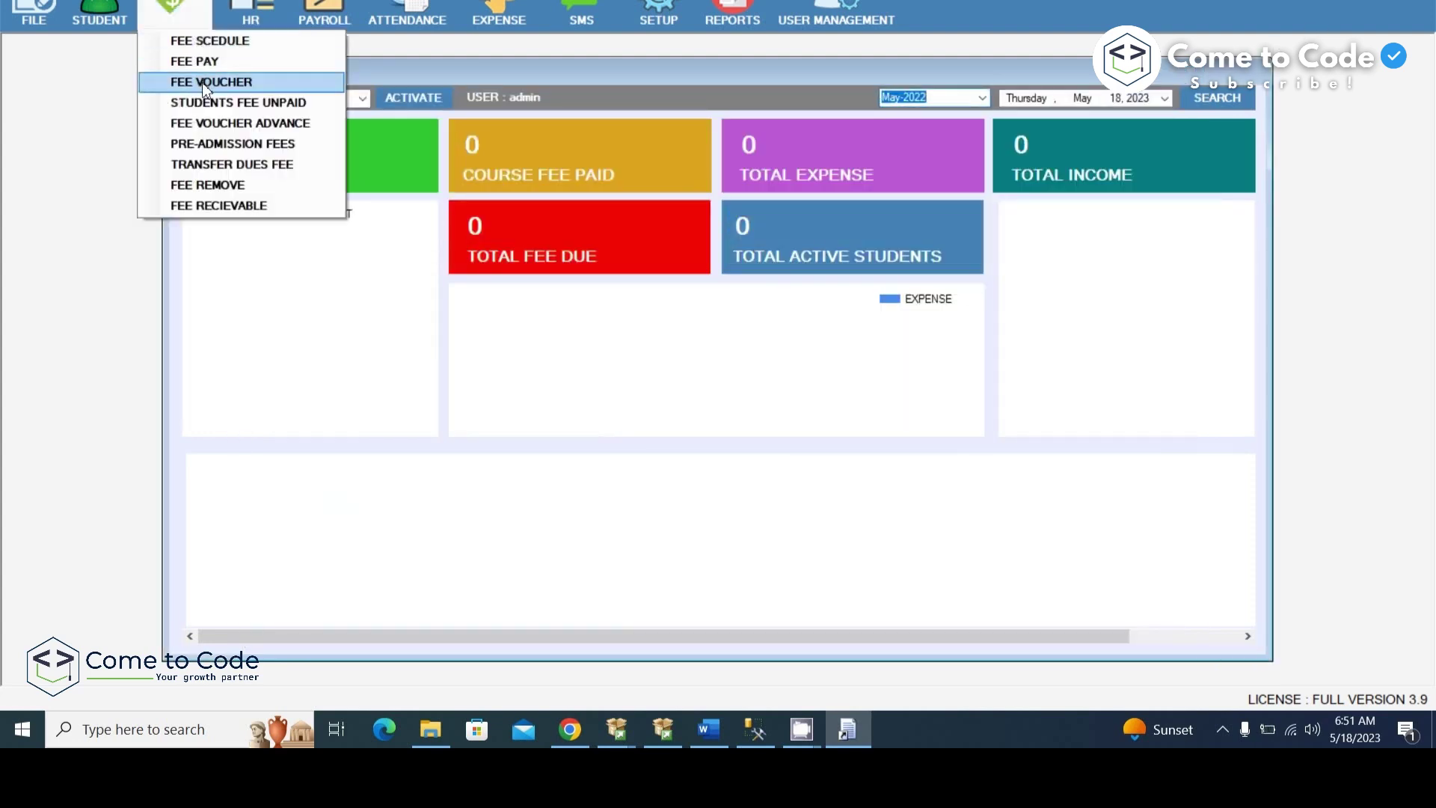